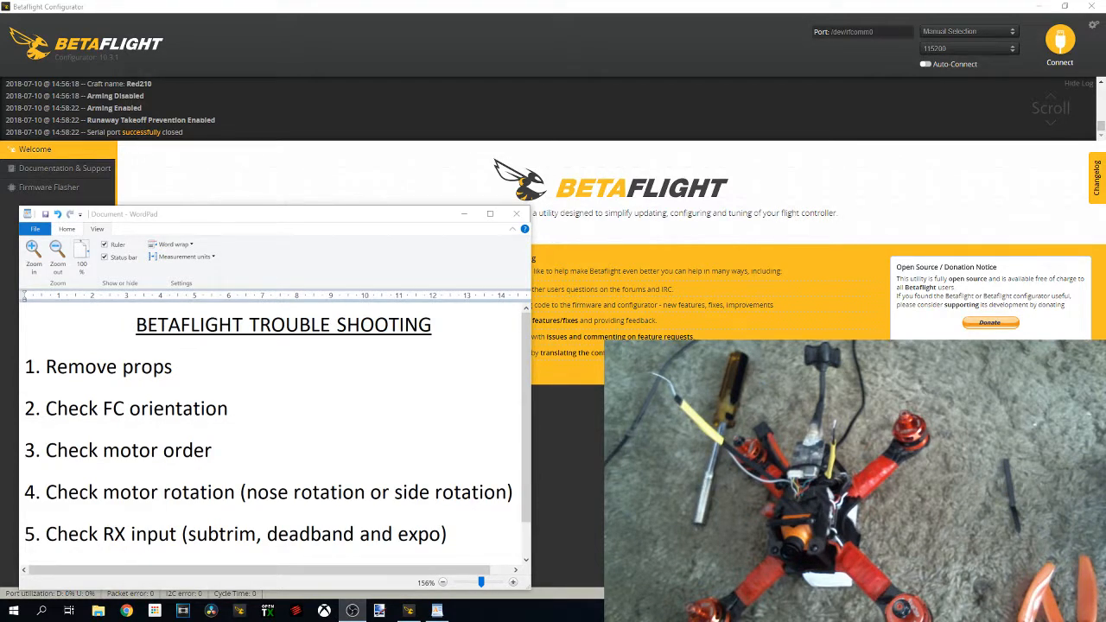
Switch to Betaflight Configurator and connect to the flight controller on COM5 at 115200 baud.
left_click(409, 610)
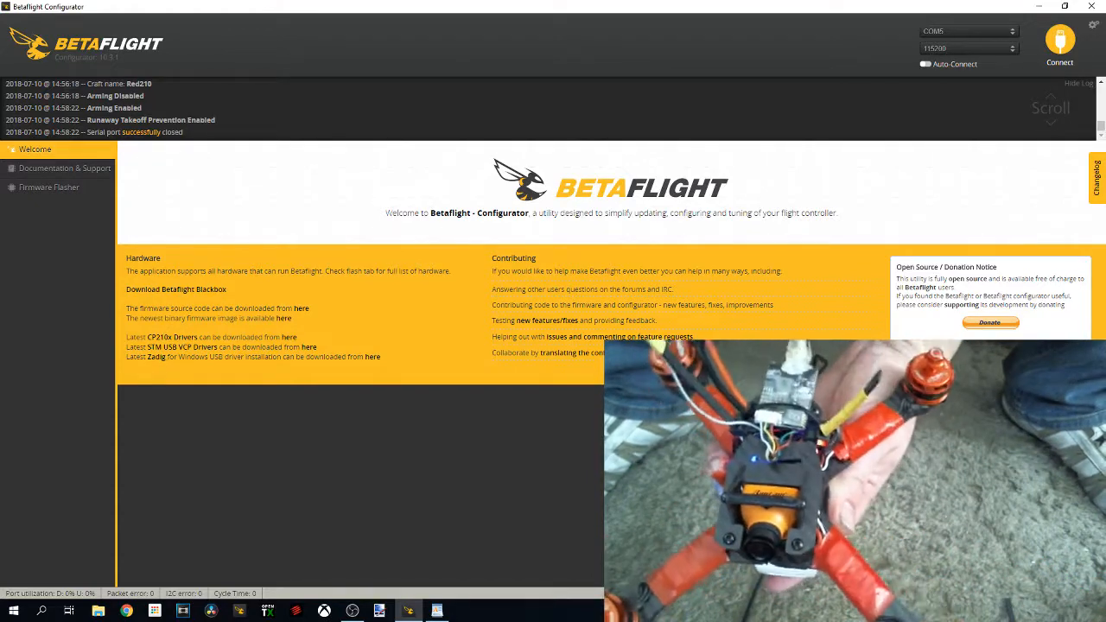
left_click(1061, 45)
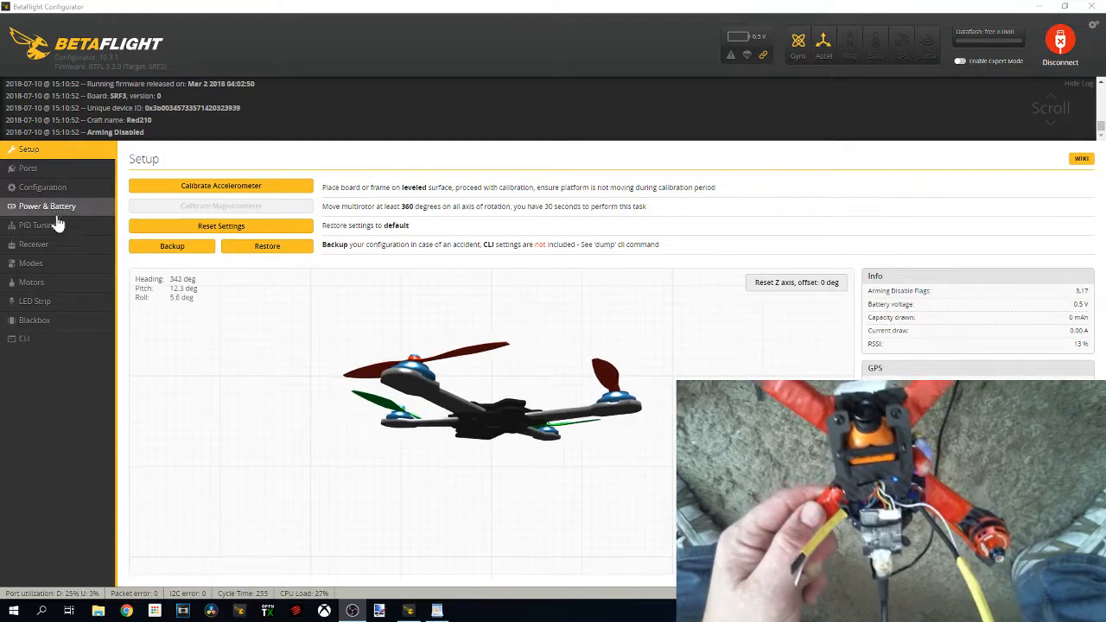
Check the board and sensor alignment values and the mixer's motor layout in the flight controller configuration.
left_click(39, 190)
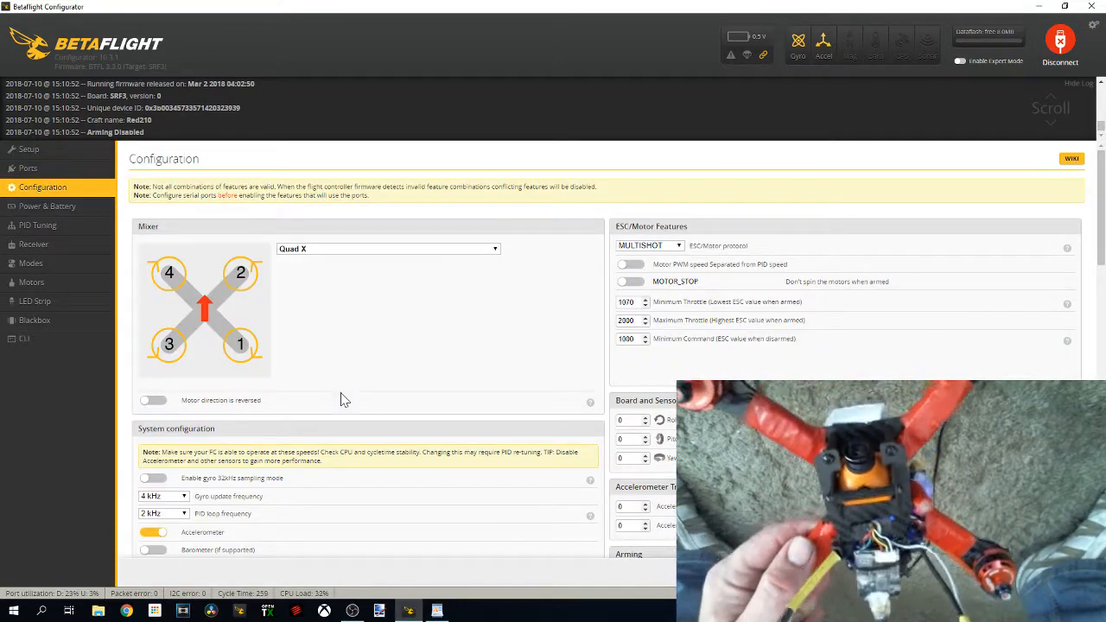
scroll(553, 350, "down", 1)
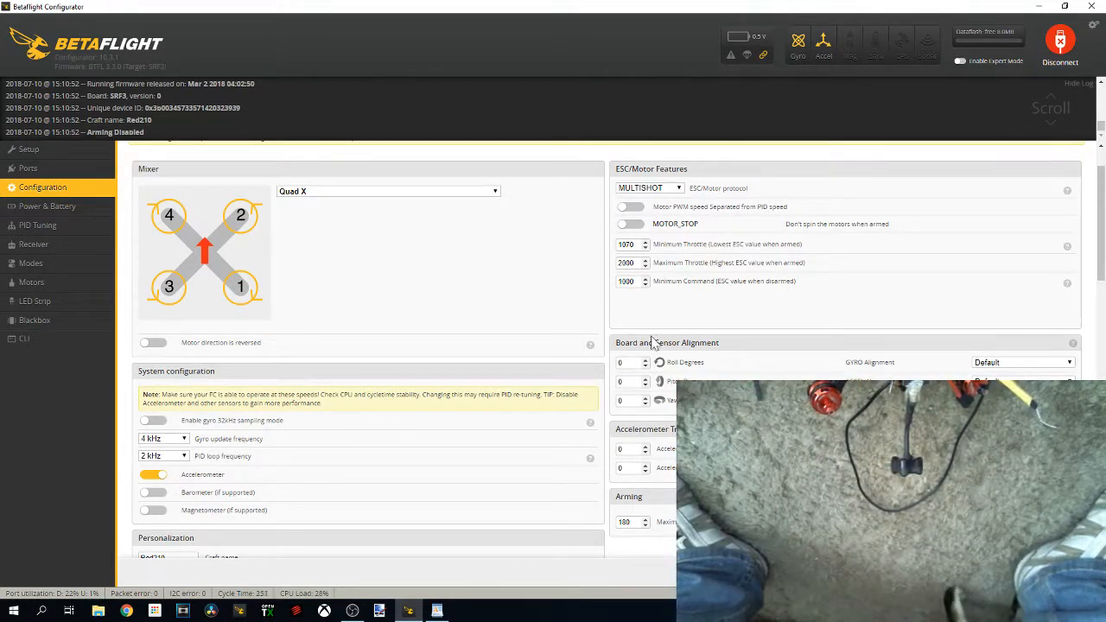
scroll(654, 343, "down", 2)
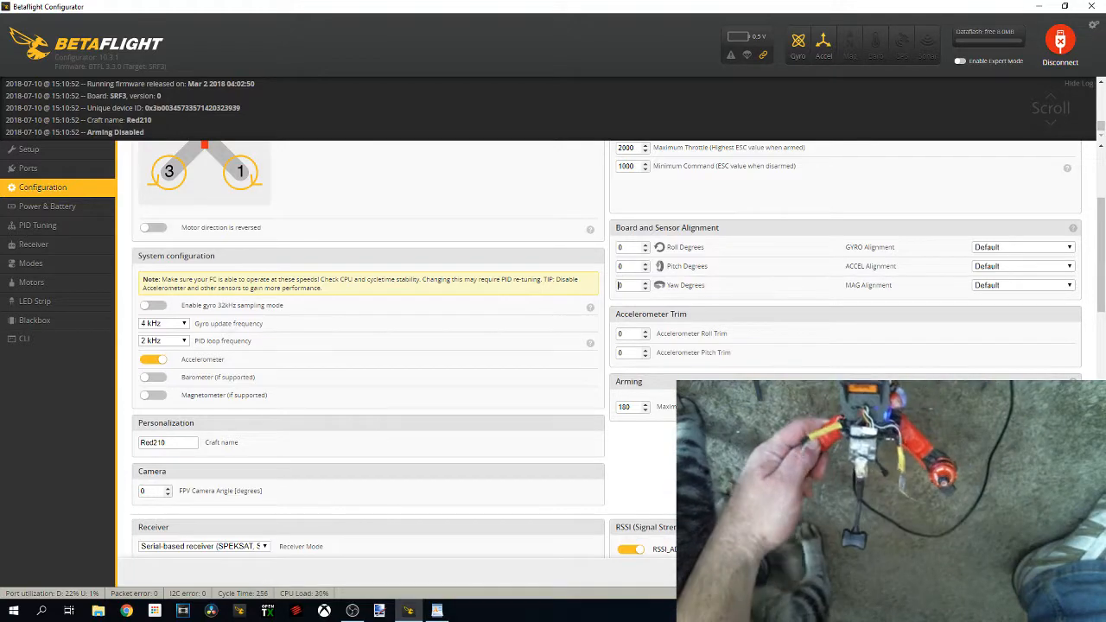
scroll(625, 386, "up", 2)
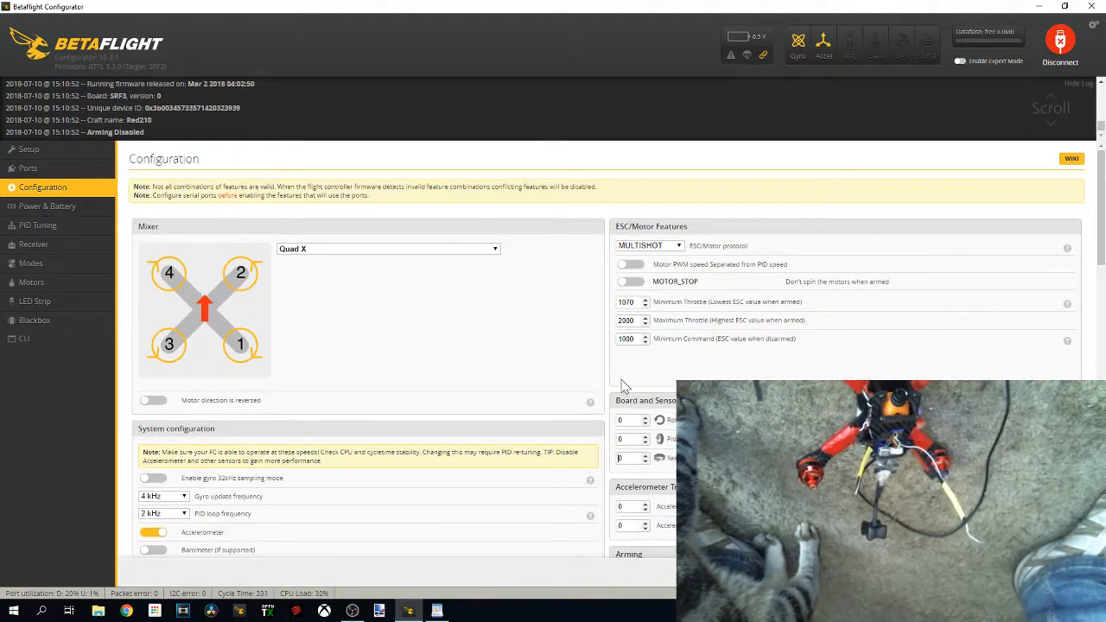
scroll(625, 386, "down", 2)
scroll(630, 372, "up", 2)
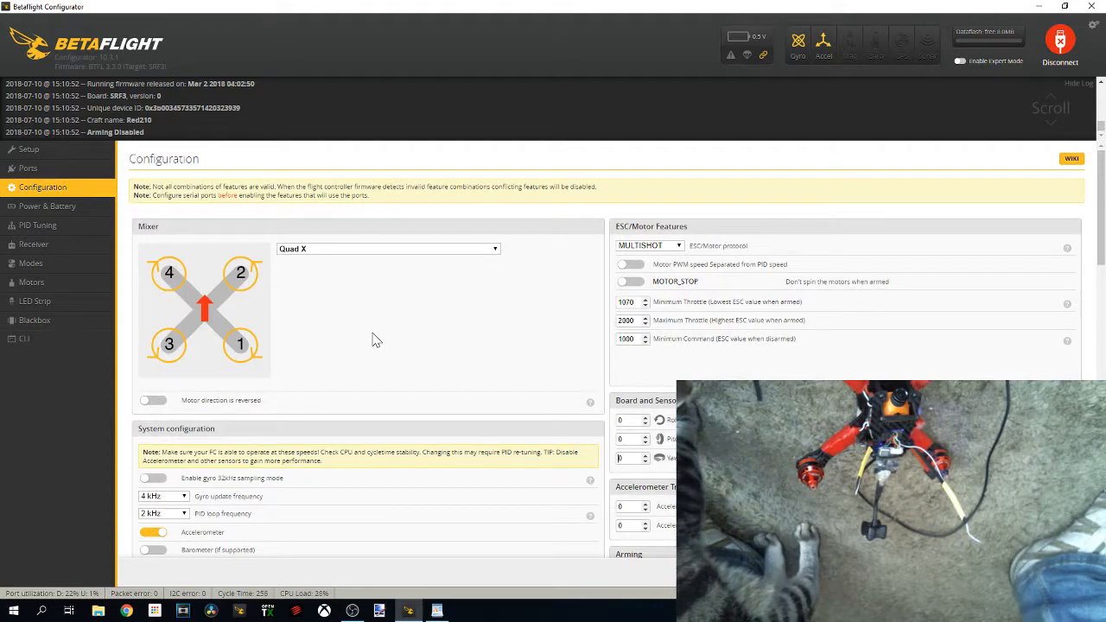
Enable motor test mode and spin motor 1 at about 1073 and motor 2 at about 1089, returning each to 1000.
left_click(57, 287)
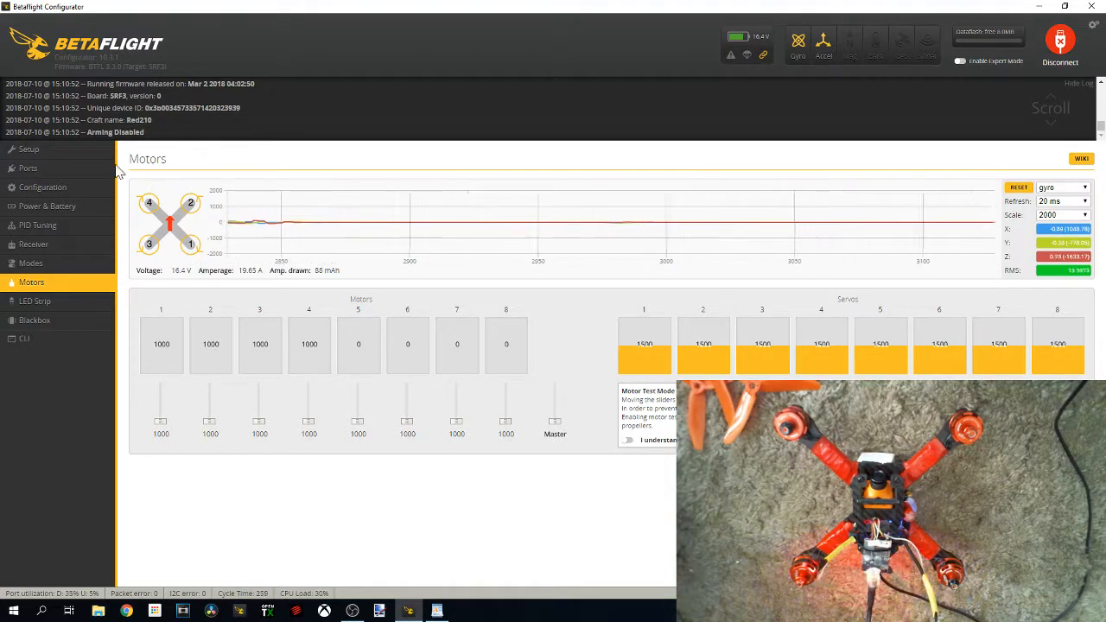
left_click(628, 442)
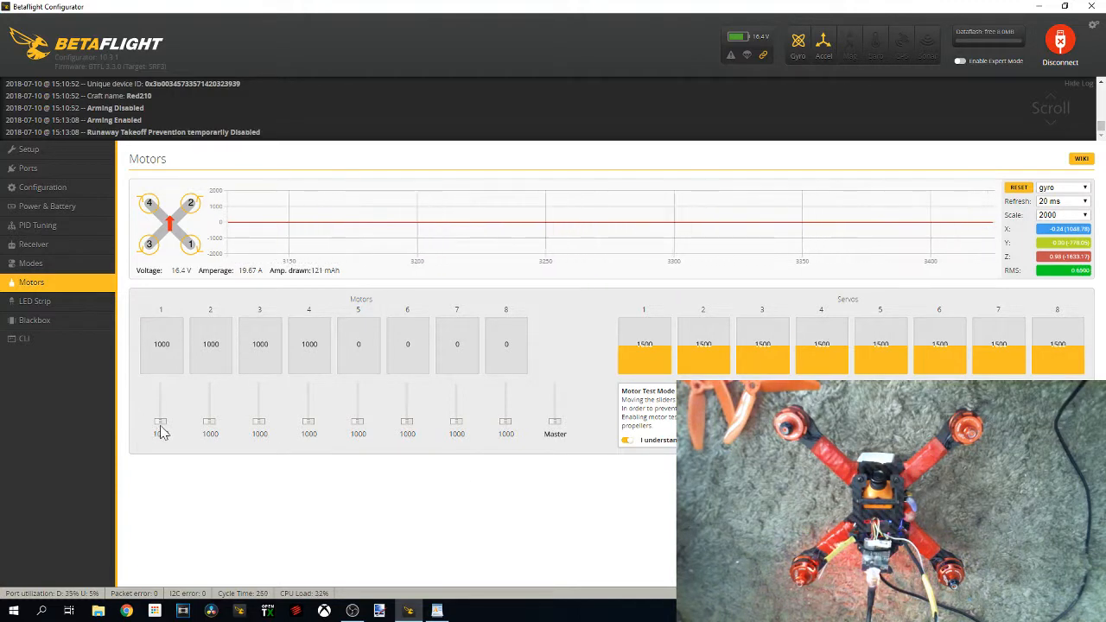
left_click_drag(161, 425, 159, 423)
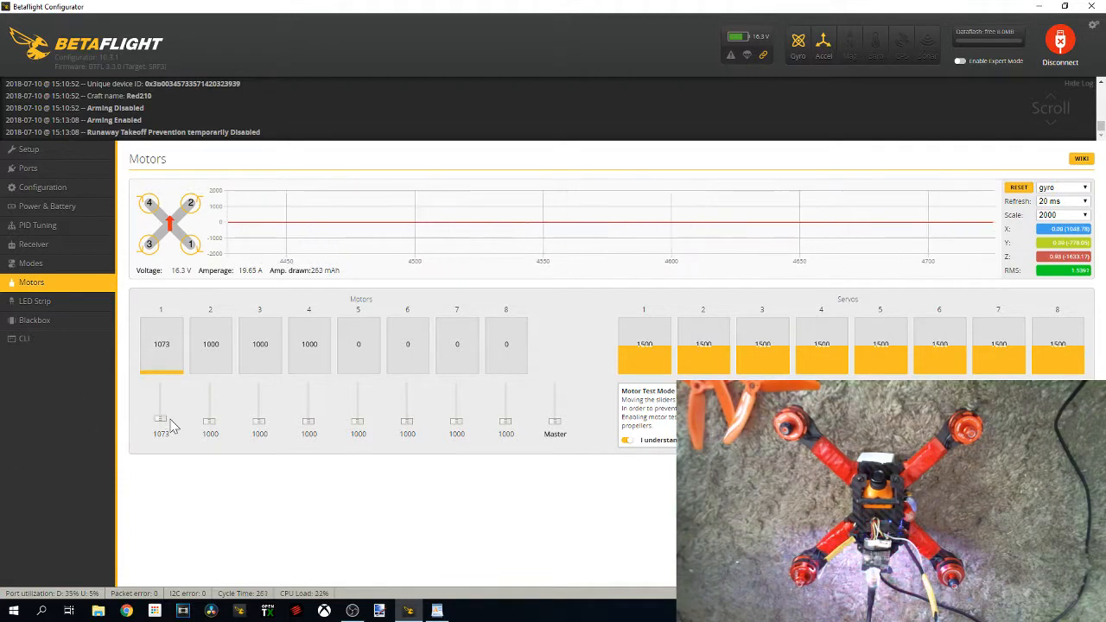
left_click_drag(161, 419, 160, 427)
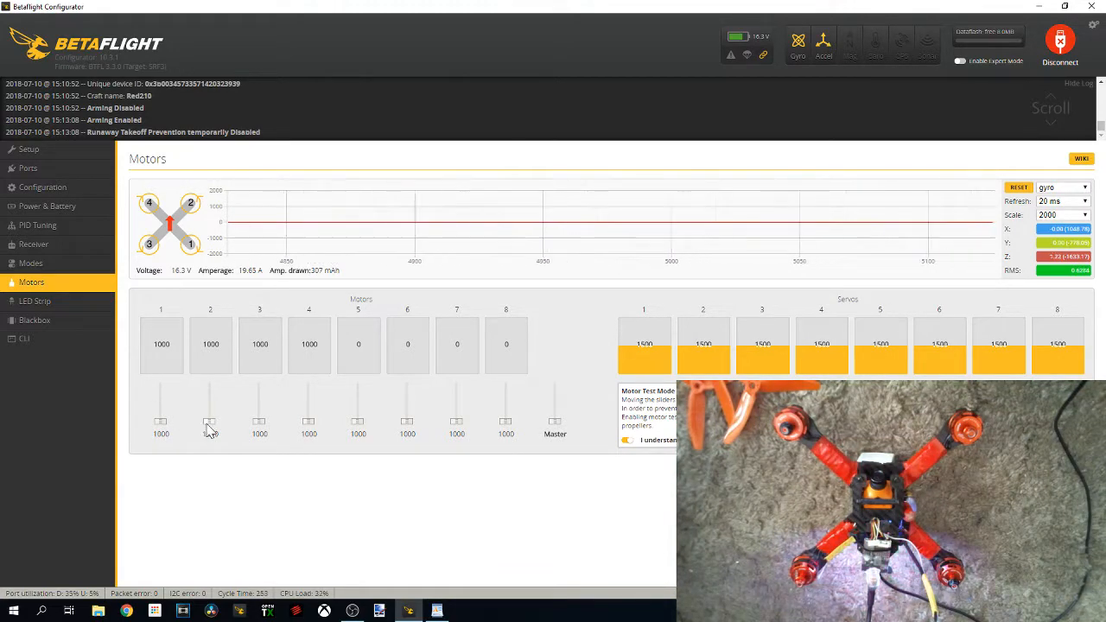
left_click_drag(208, 424, 209, 420)
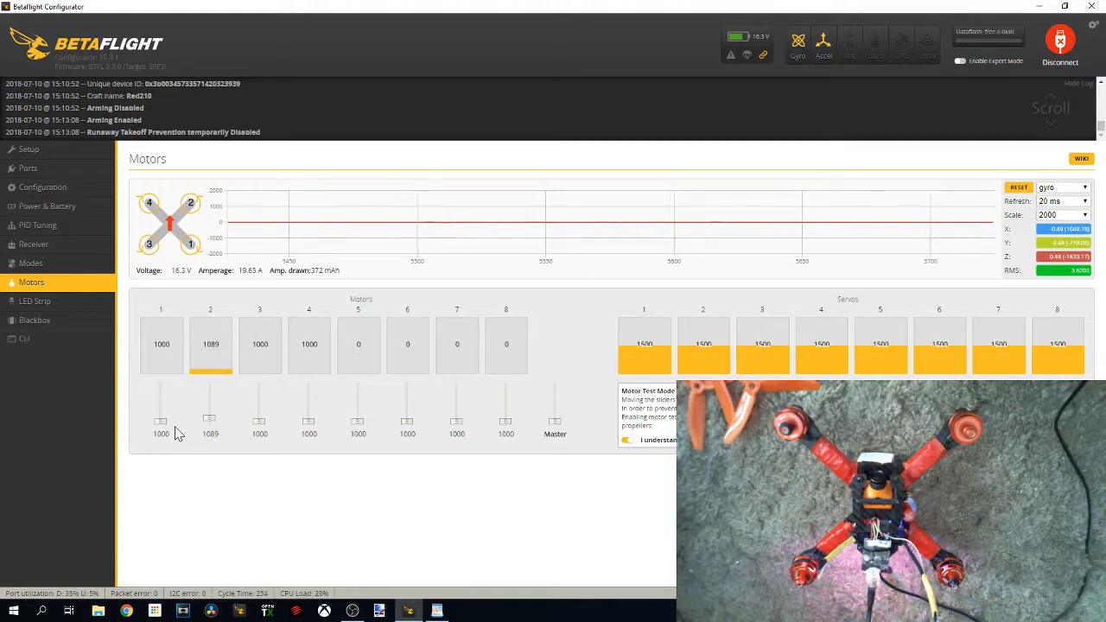
left_click_drag(207, 426, 216, 432)
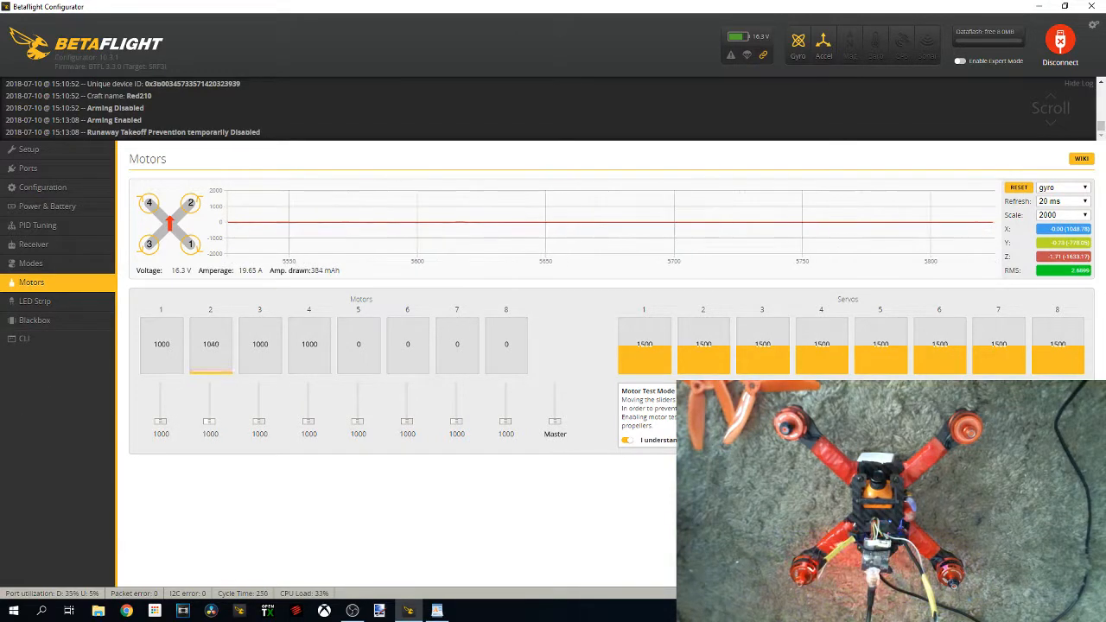
Spin motor 3 at about 1089 and motor 4 at about 1105, return each to 1000, and disable motor test mode.
left_click(259, 423)
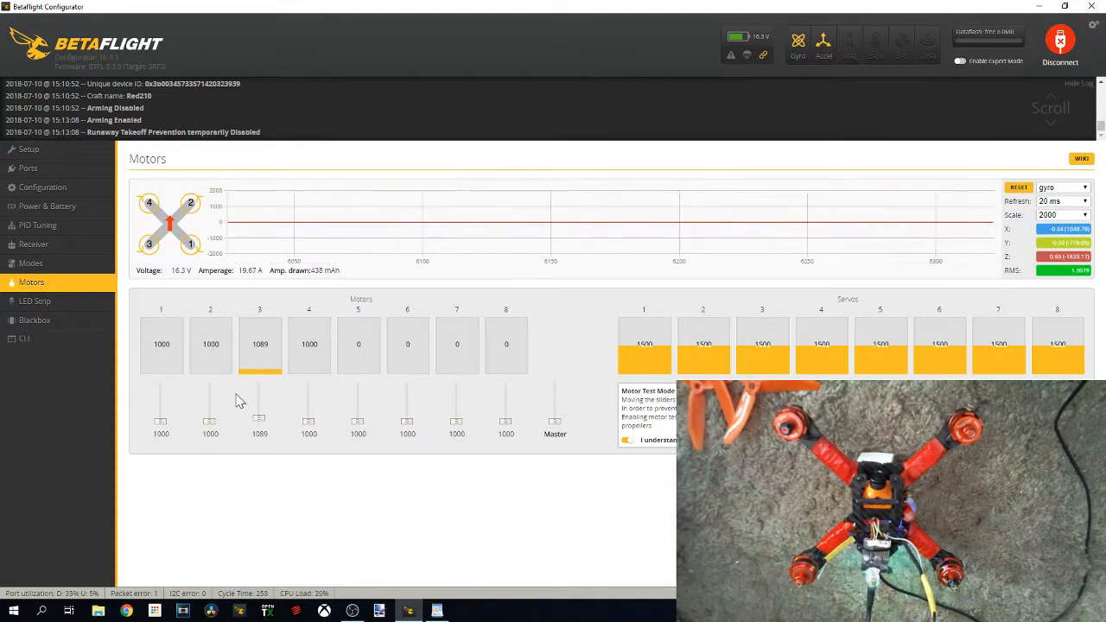
left_click_drag(257, 420, 314, 422)
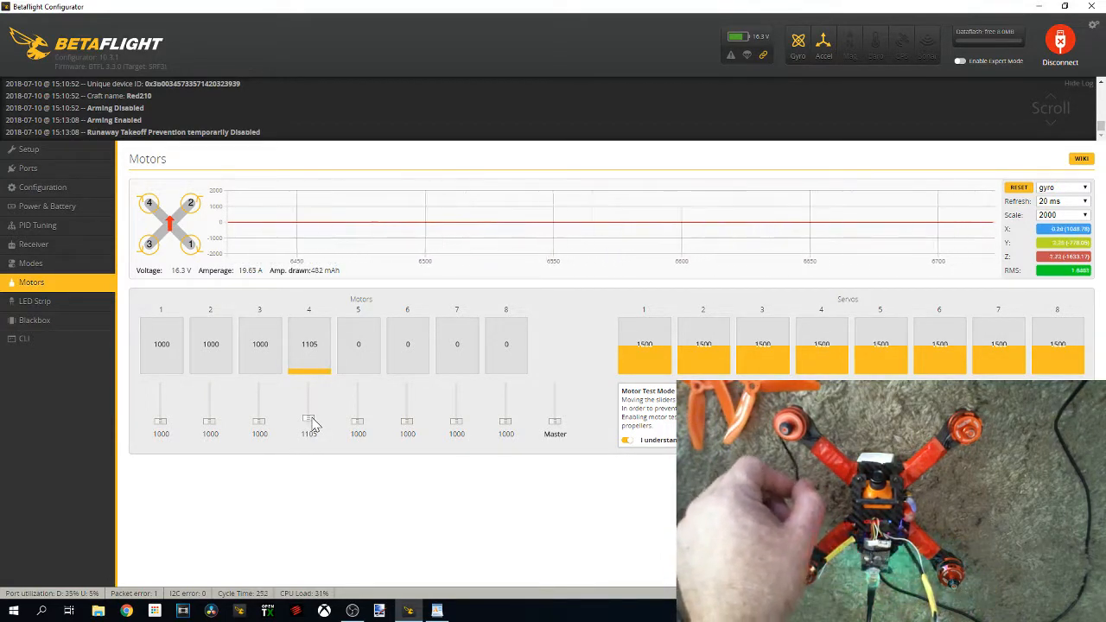
left_click_drag(312, 423, 311, 449)
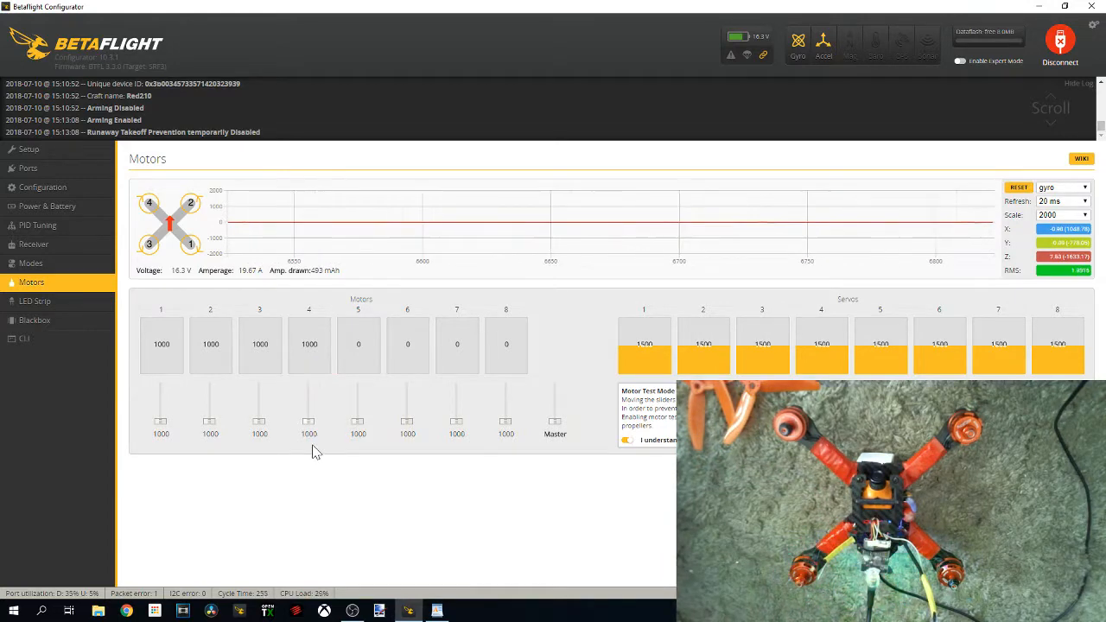
left_click(625, 443)
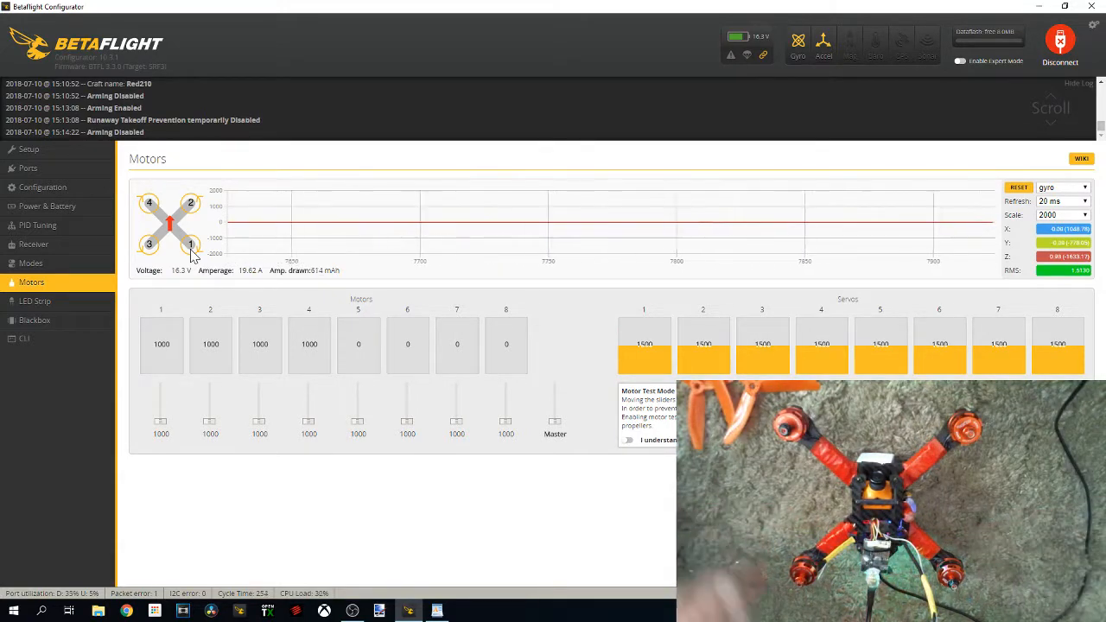
Toggle the reversed motor direction option on and off in the mixer configuration to compare the rotation diagrams.
left_click(82, 187)
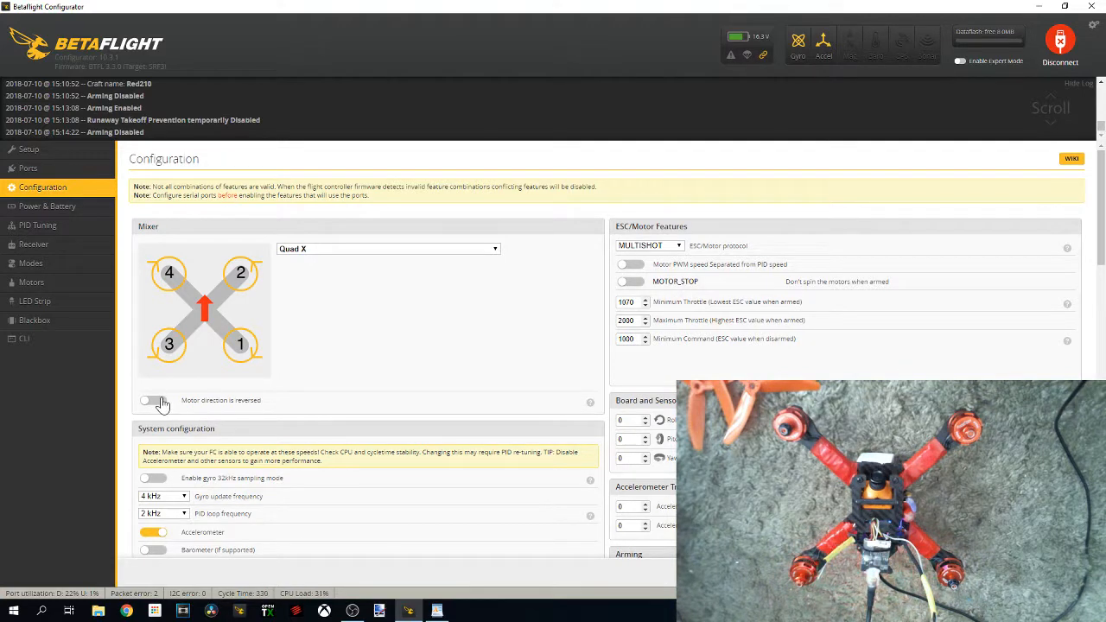
left_click(160, 403)
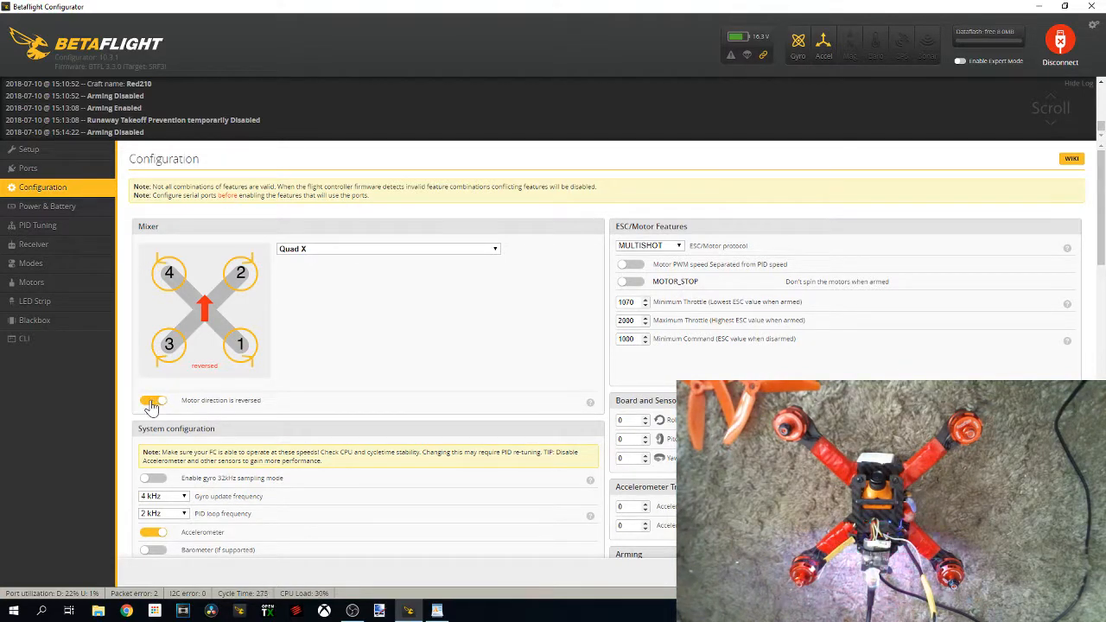
left_click(153, 405)
left_click(158, 406)
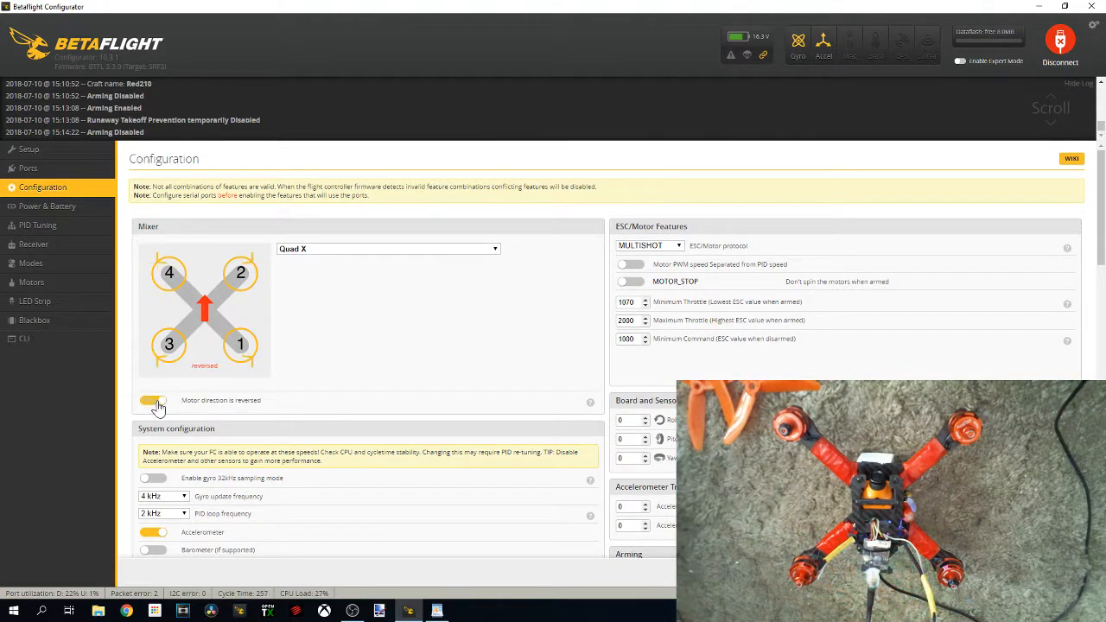
left_click(152, 405)
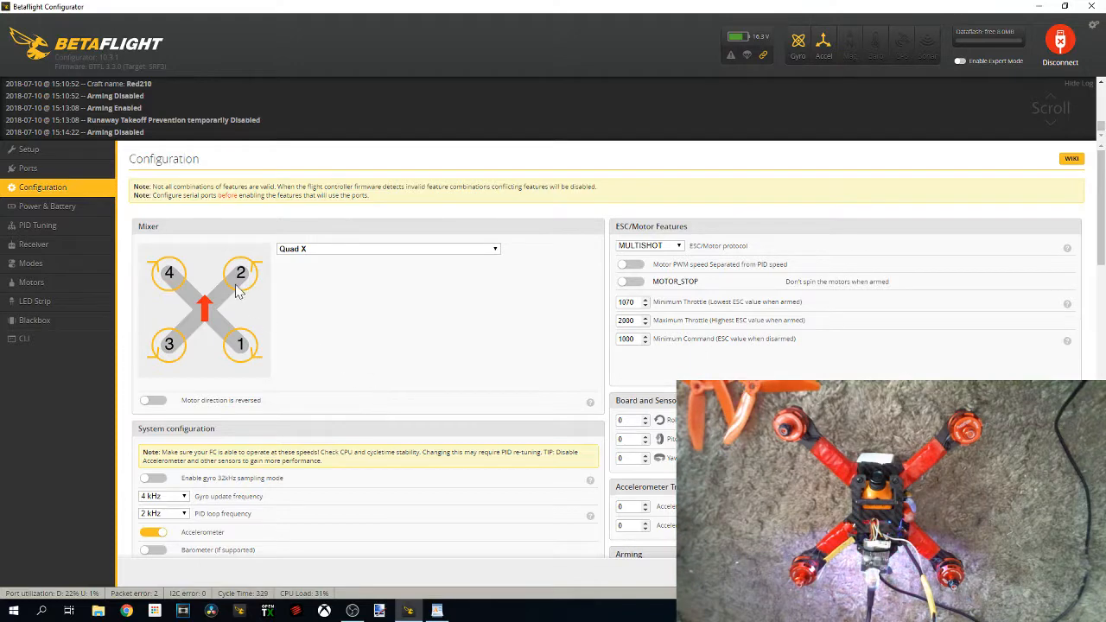
Open the receiver settings and consult the troubleshooting checklist in WordPad before returning to the configurator.
left_click(78, 252)
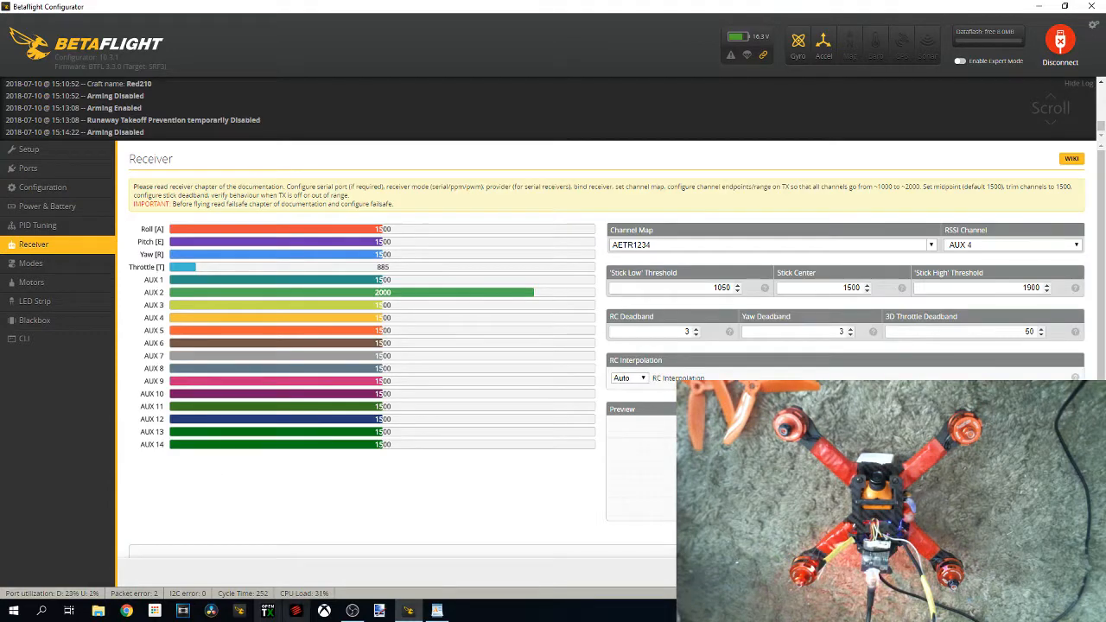
left_click(437, 611)
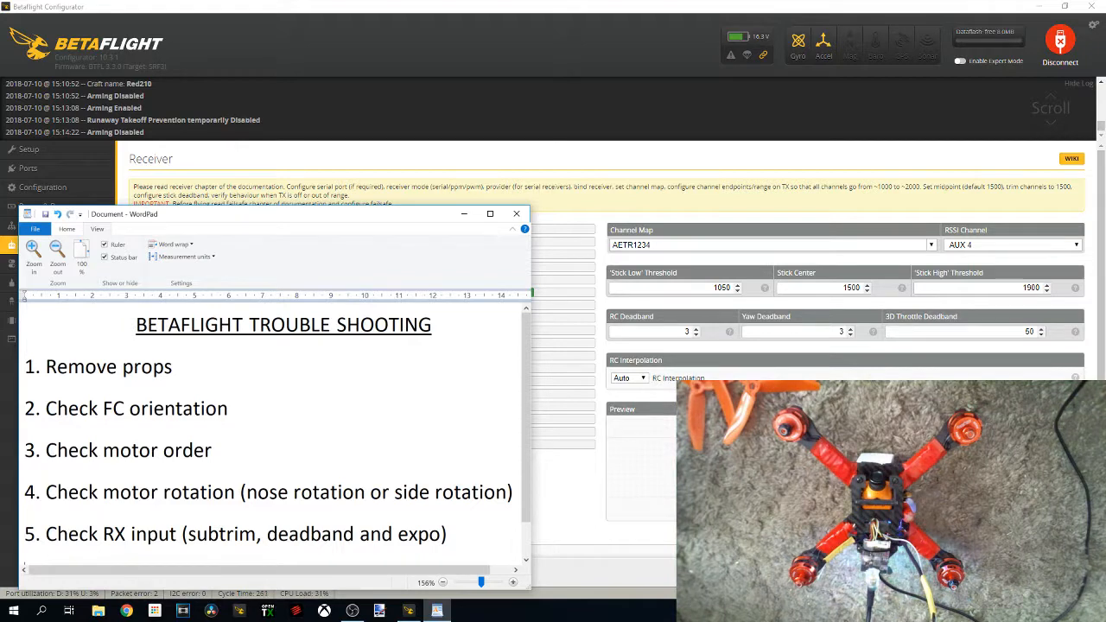
left_click(561, 501)
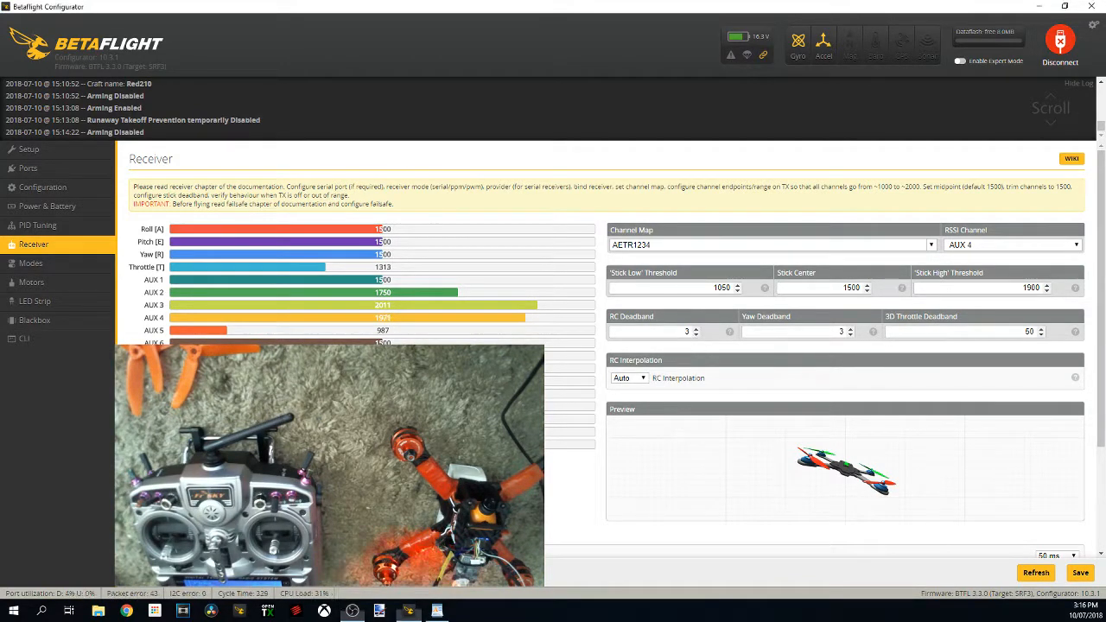
Set the RC deadband and yaw deadband to 0 and save the receiver settings.
double_click(694, 336)
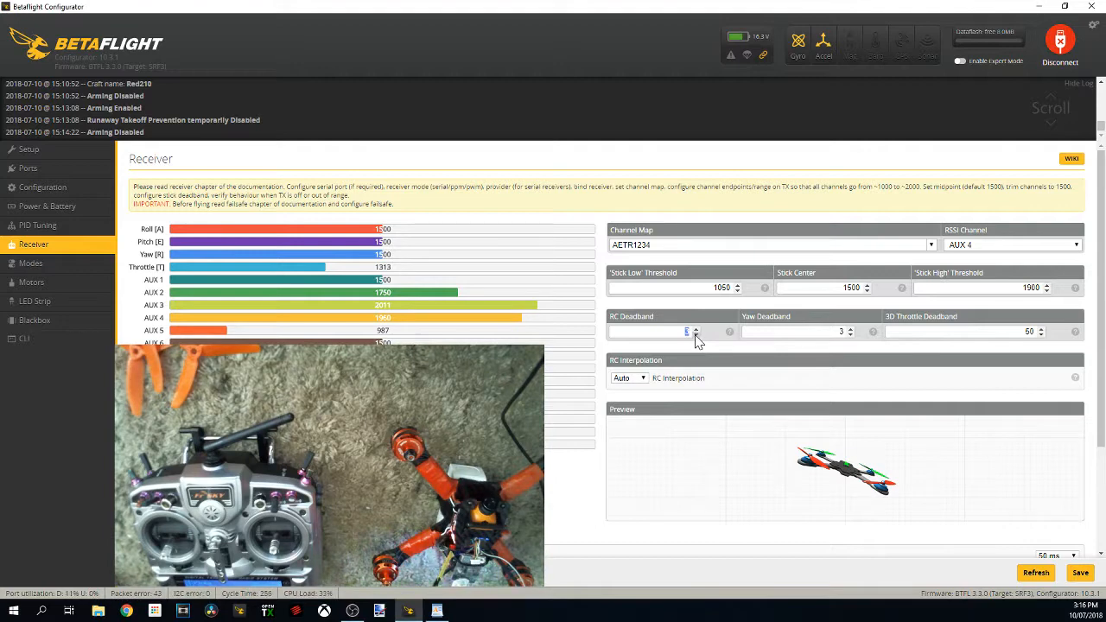
left_click(850, 335)
left_click(850, 335)
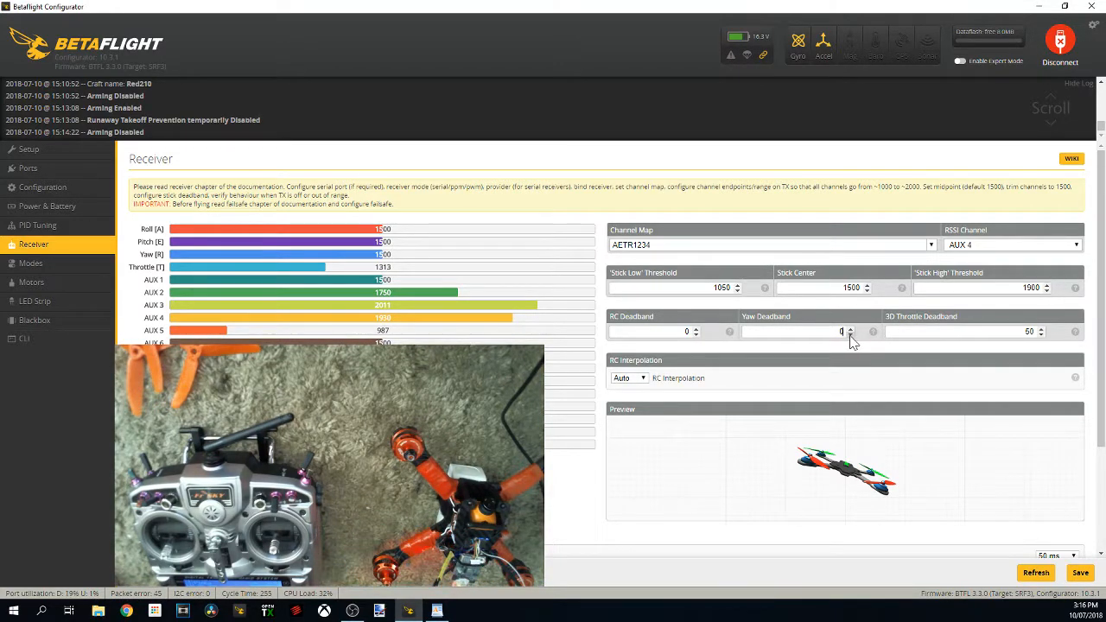
left_click(1079, 577)
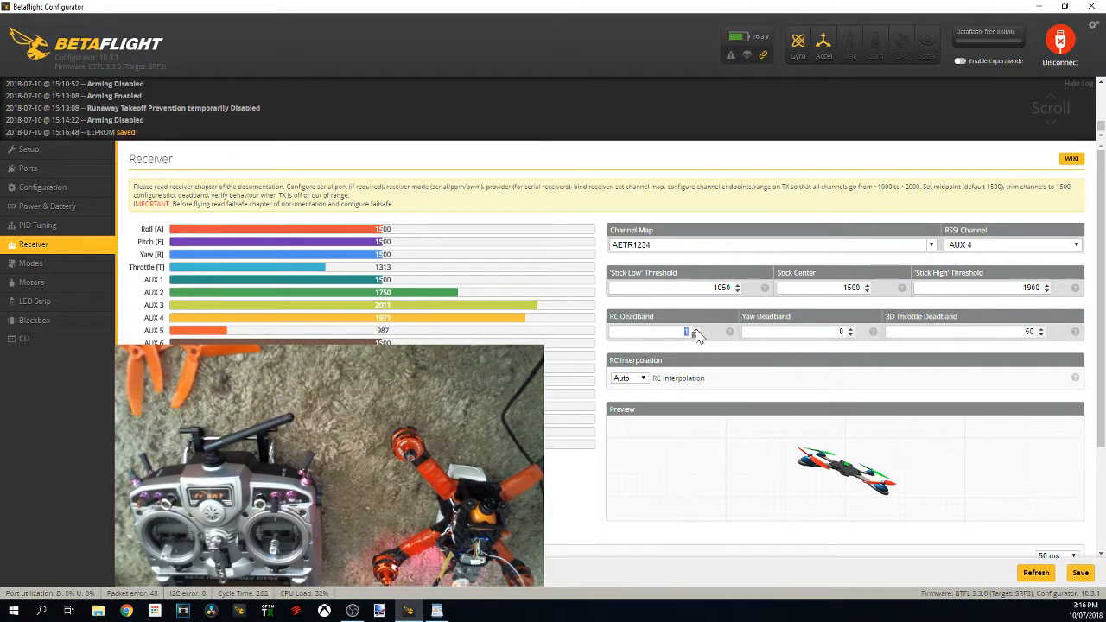
Set both the RC deadband and the yaw deadband to 3 and save the receiver settings.
type("3")
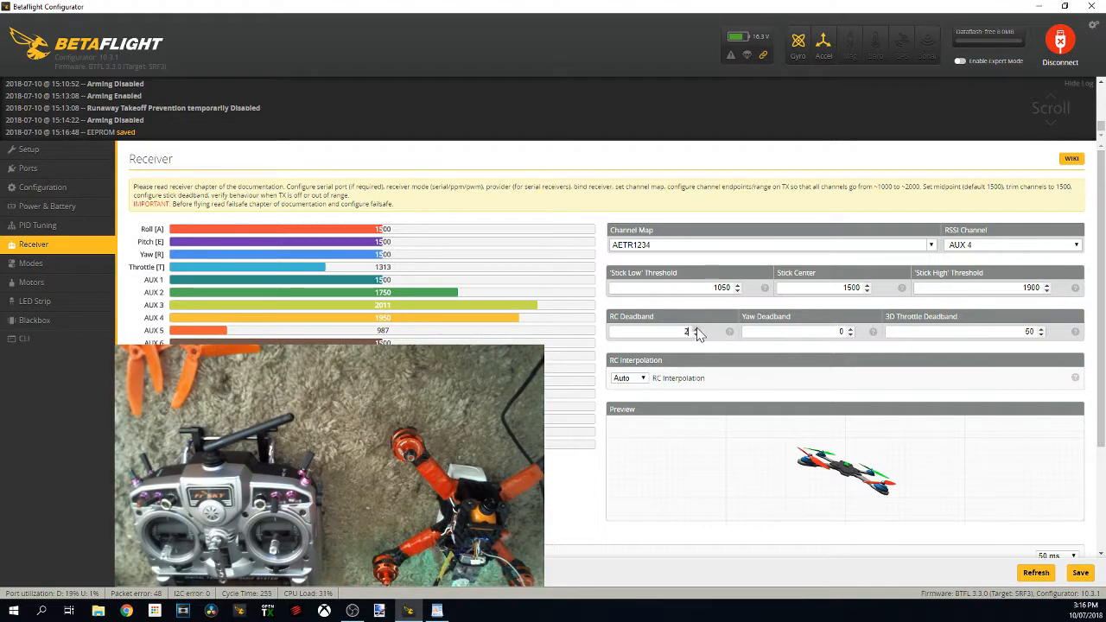
left_click(851, 329)
left_click(851, 330)
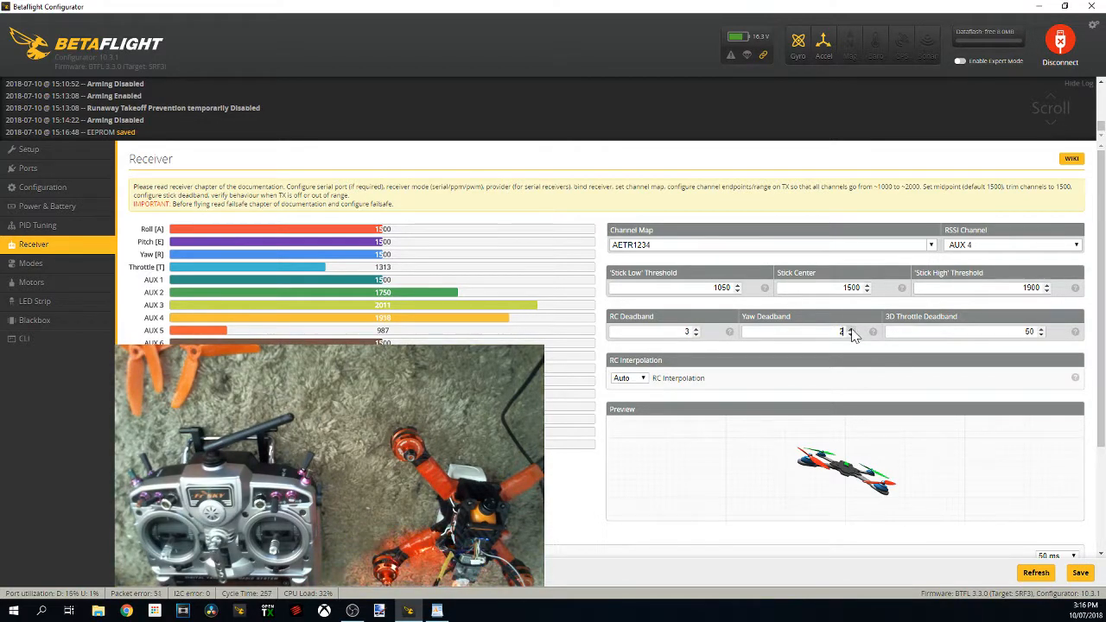
left_click(1080, 572)
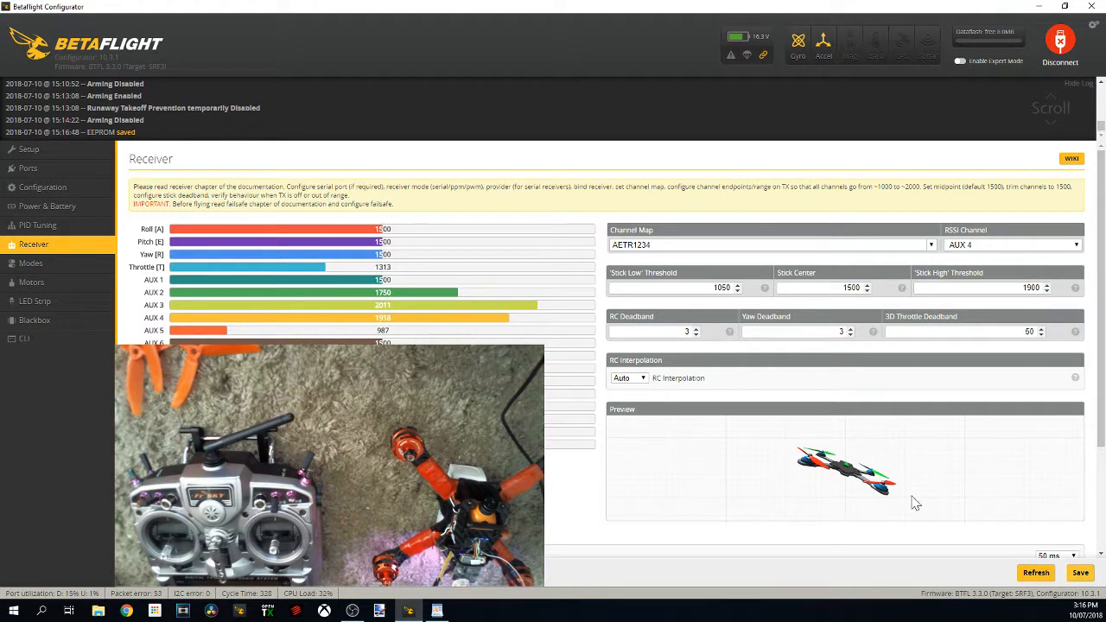